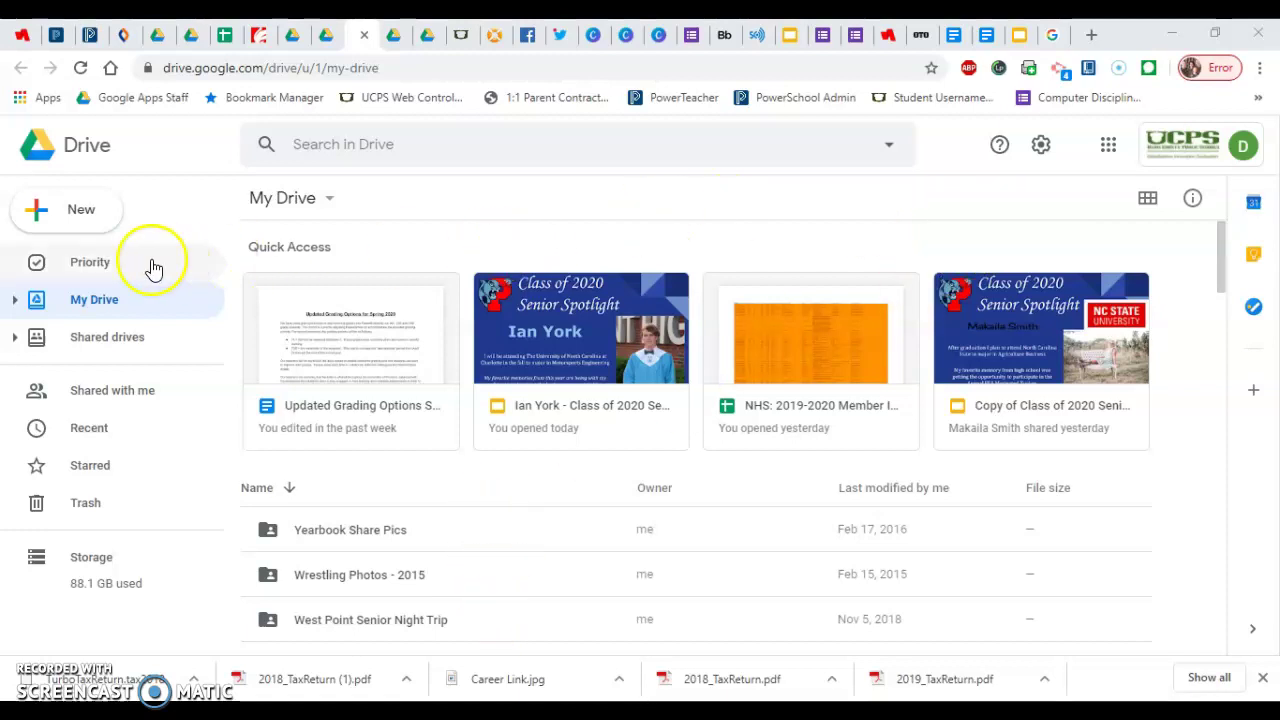
Create a new folder named 'Piedmont Backup' in My Drive.
click(37, 211)
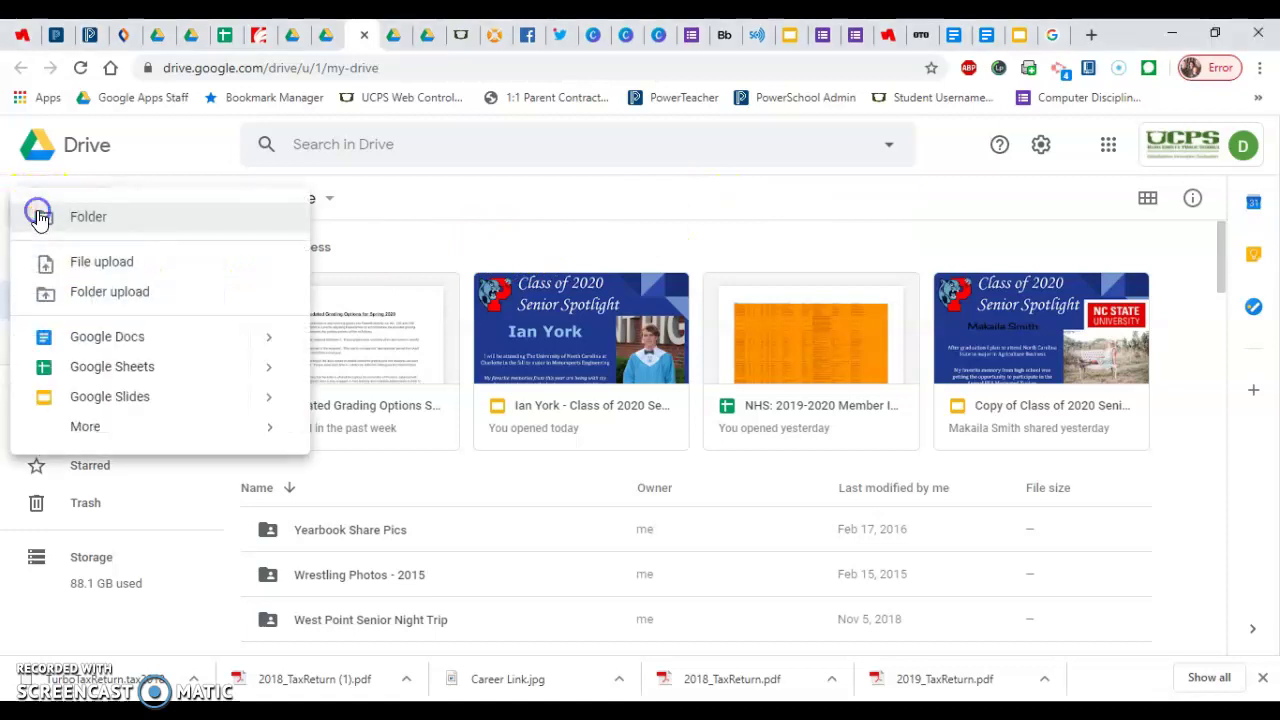
click(123, 220)
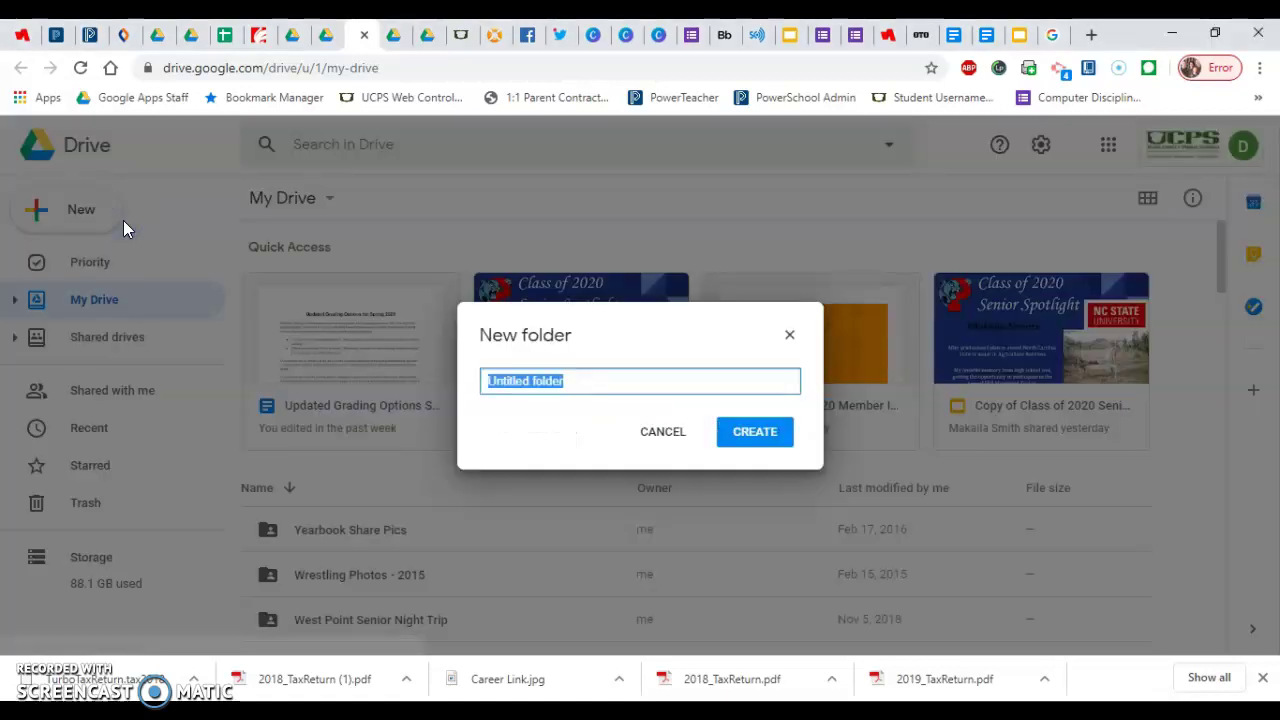
text(Piedmont Backup)
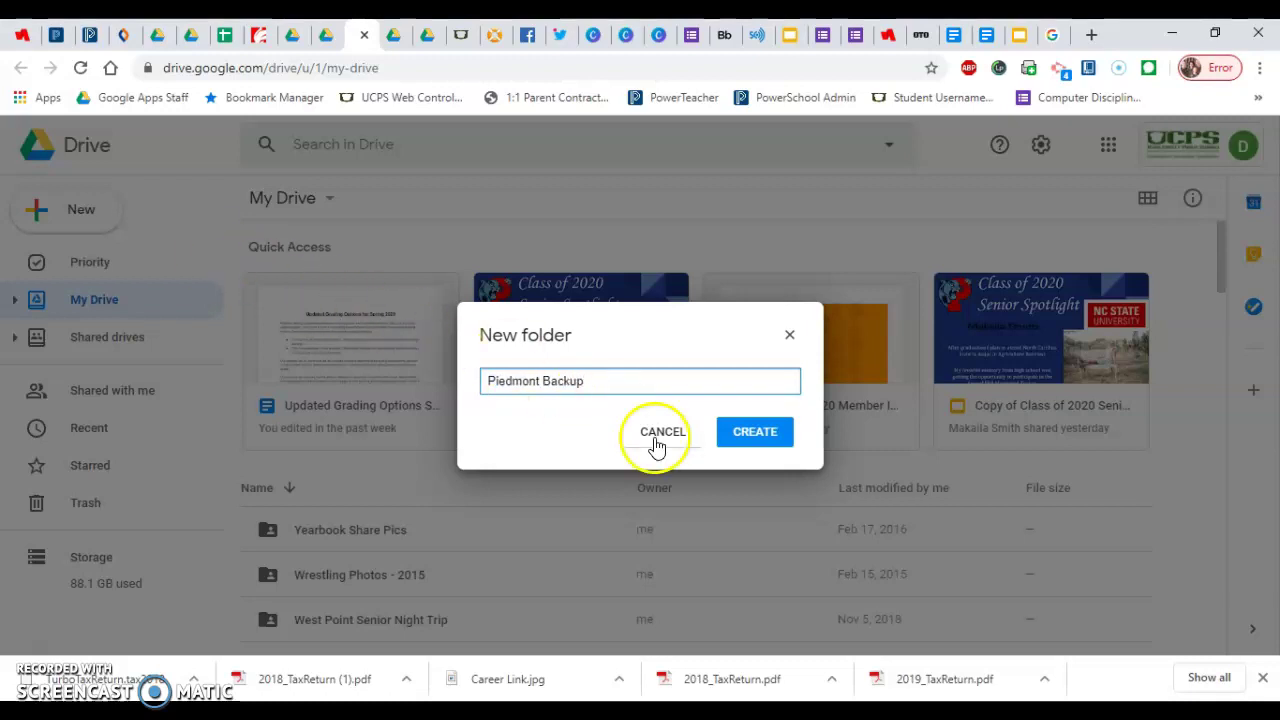
click(755, 437)
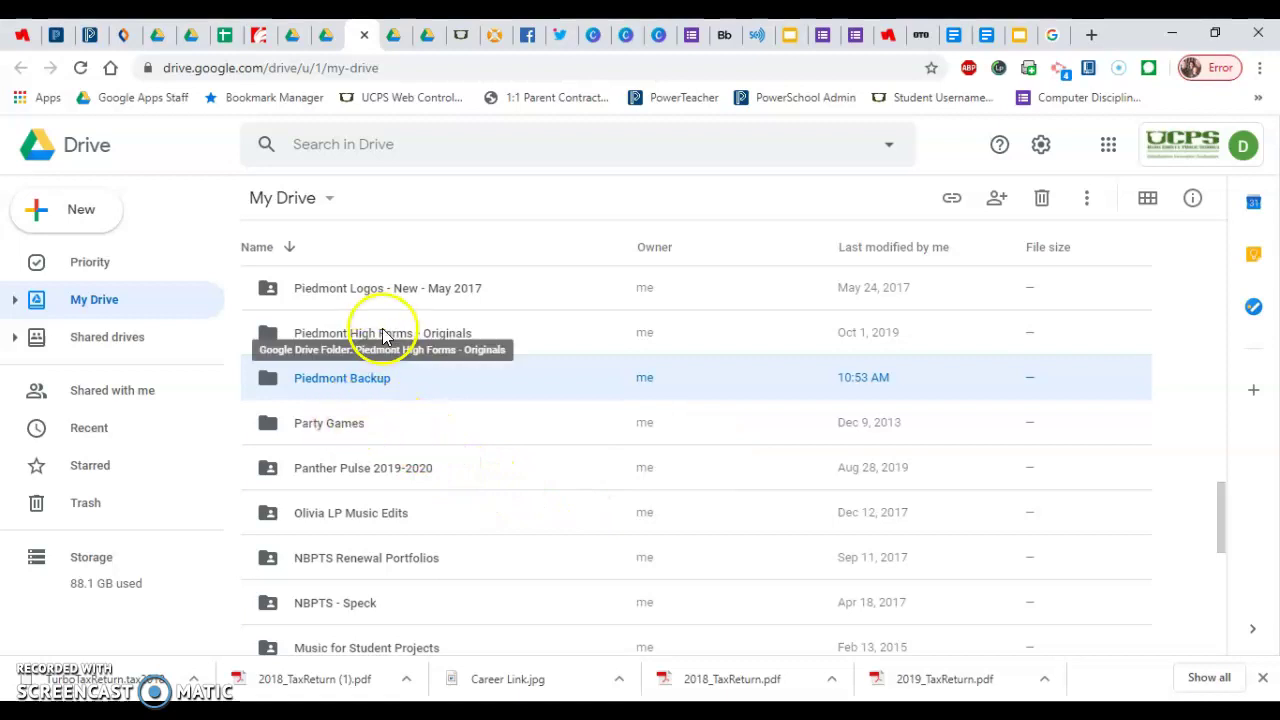
Drag 'Piedmont High Forms - Originals' into the 'Piedmont Backup' folder.
drag(380, 336, 362, 373)
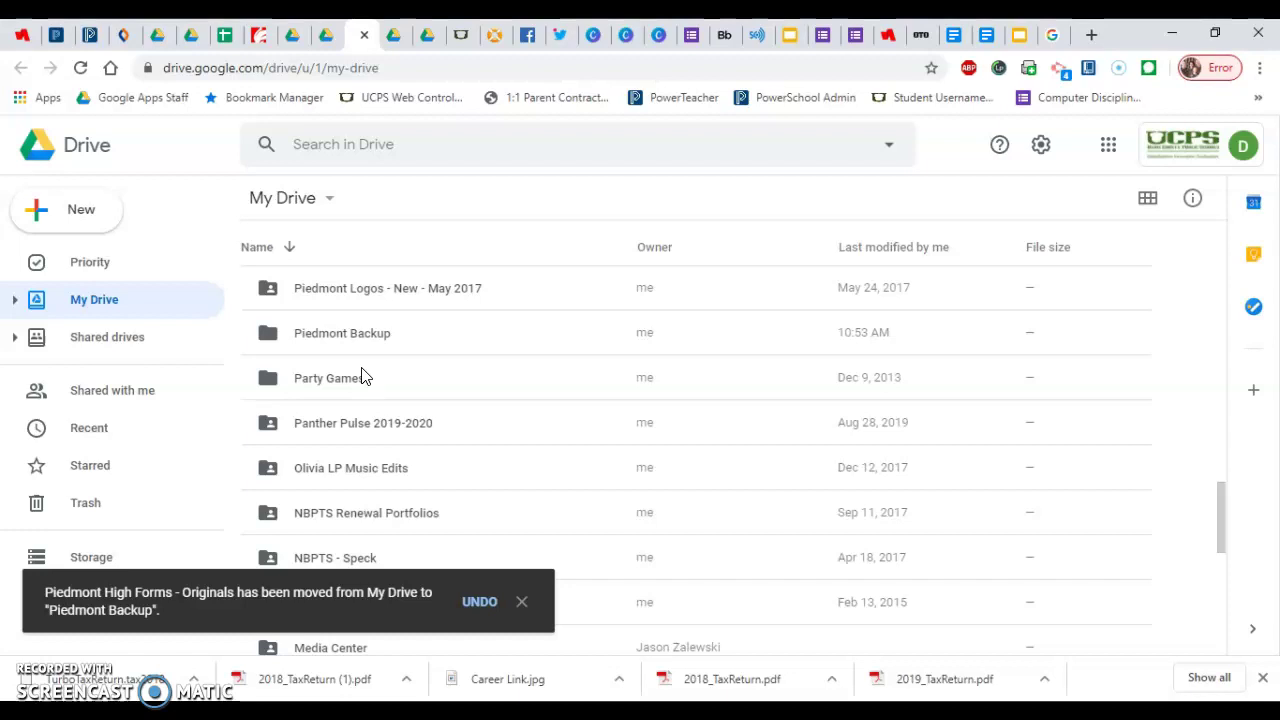
click(320, 333)
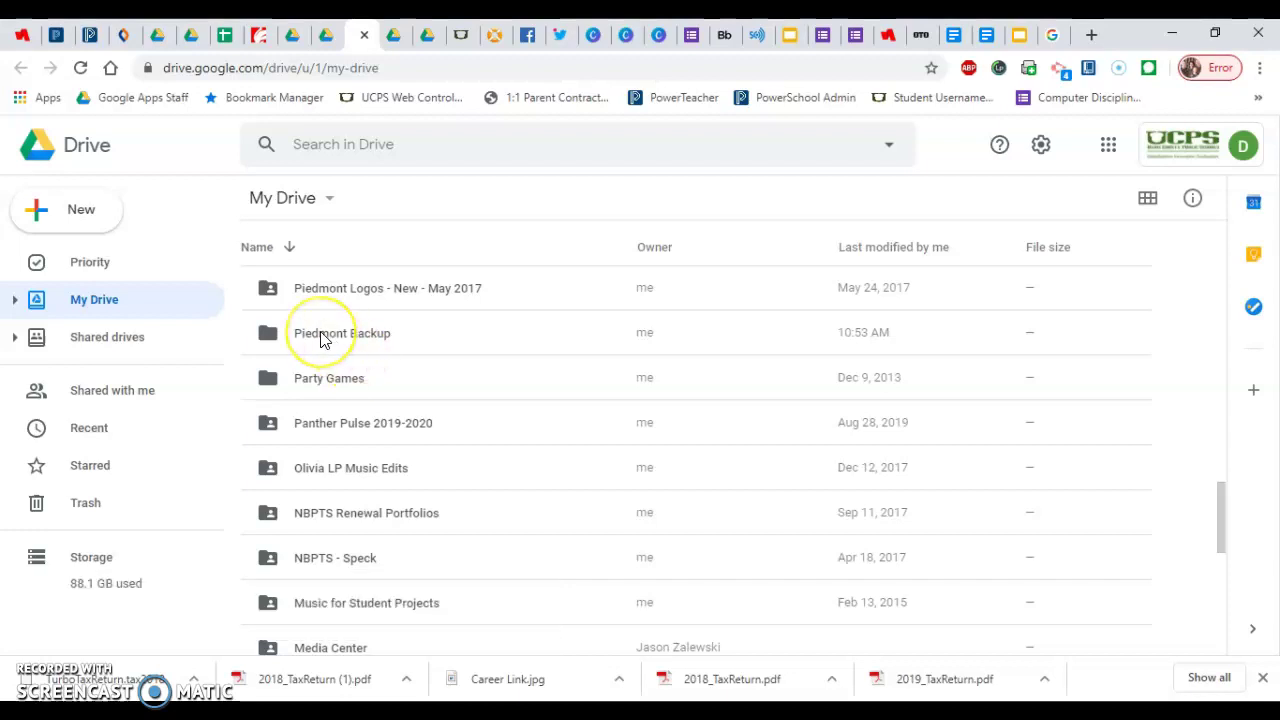
Share 'Piedmont Backup' with the second school account's e-mail address and send the invitation.
right_click(320, 333)
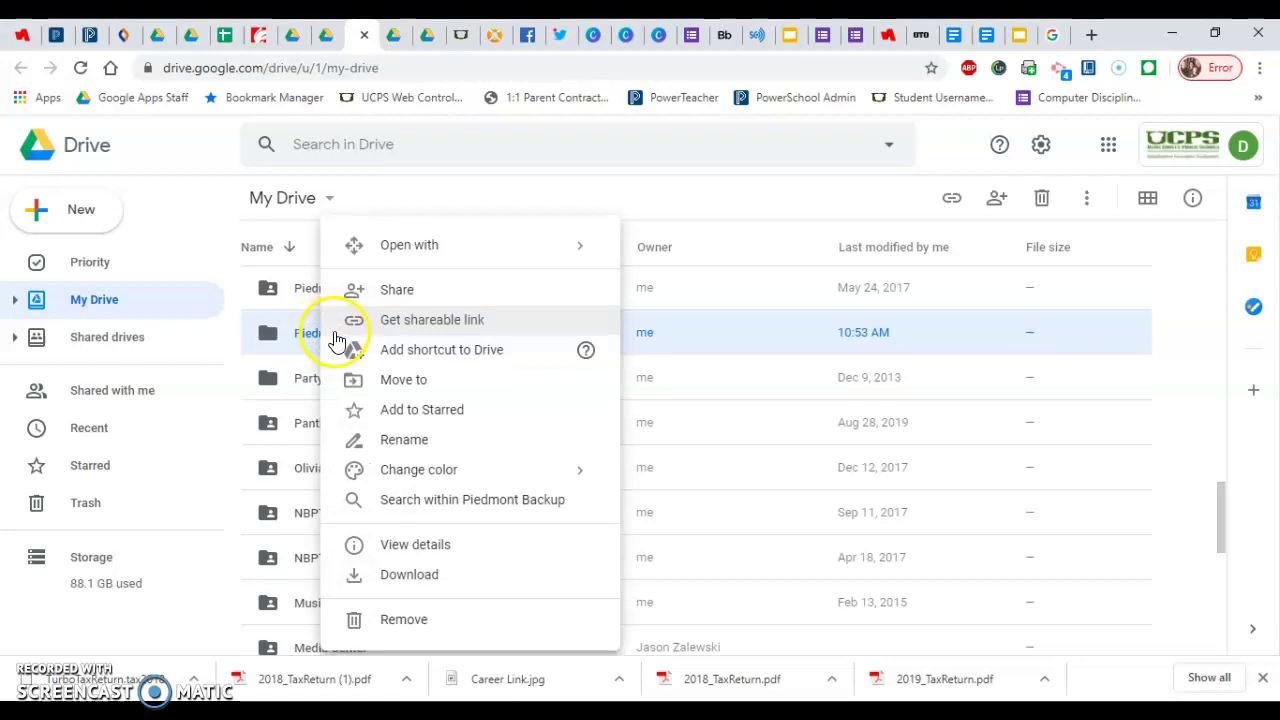
click(420, 292)
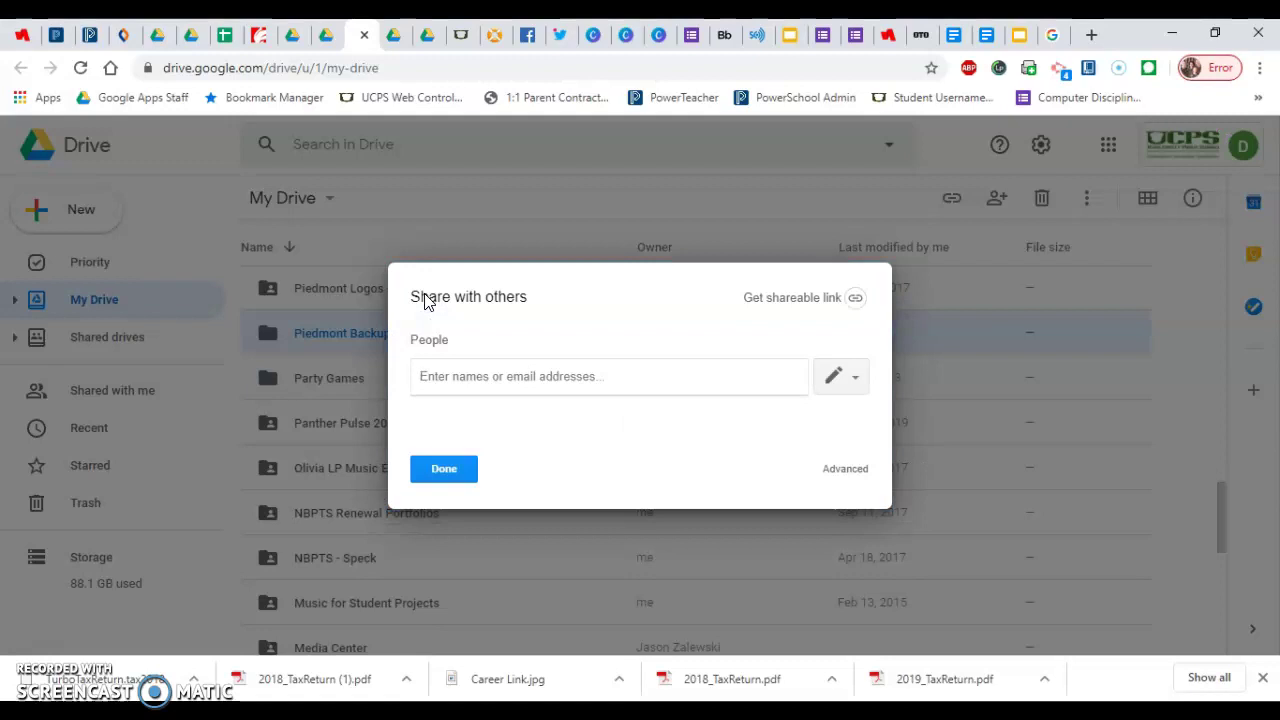
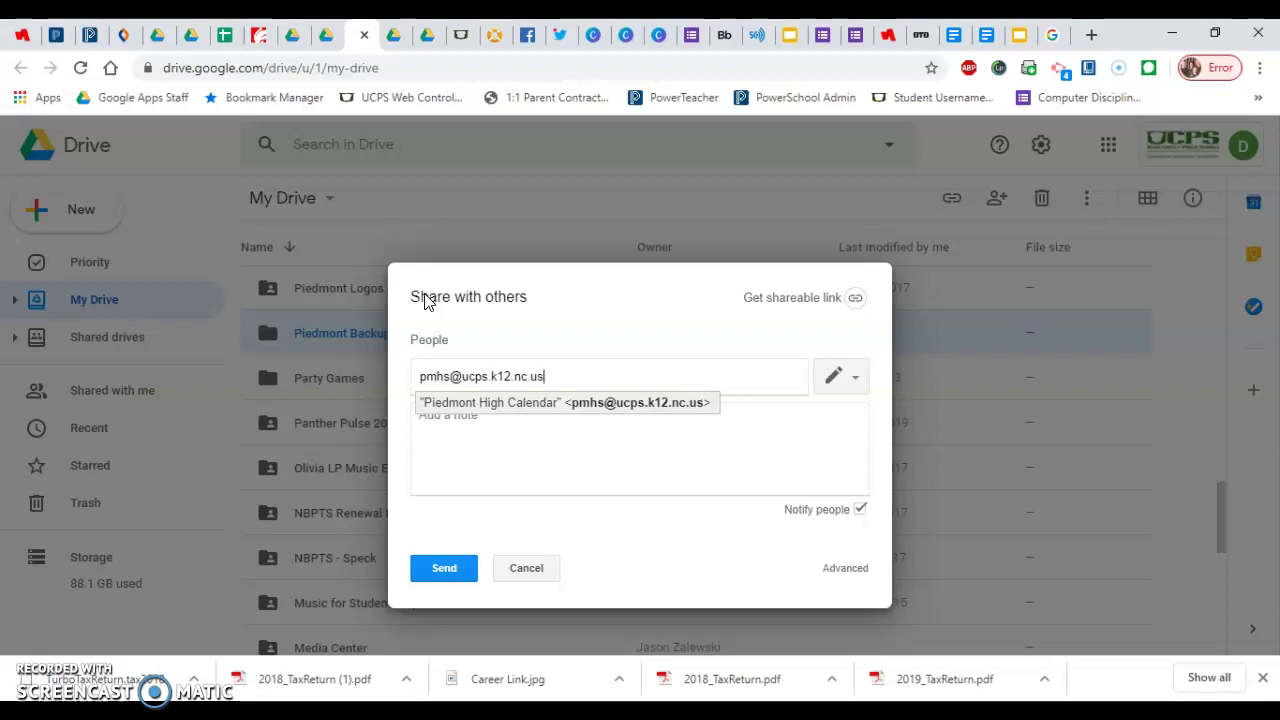
click(507, 404)
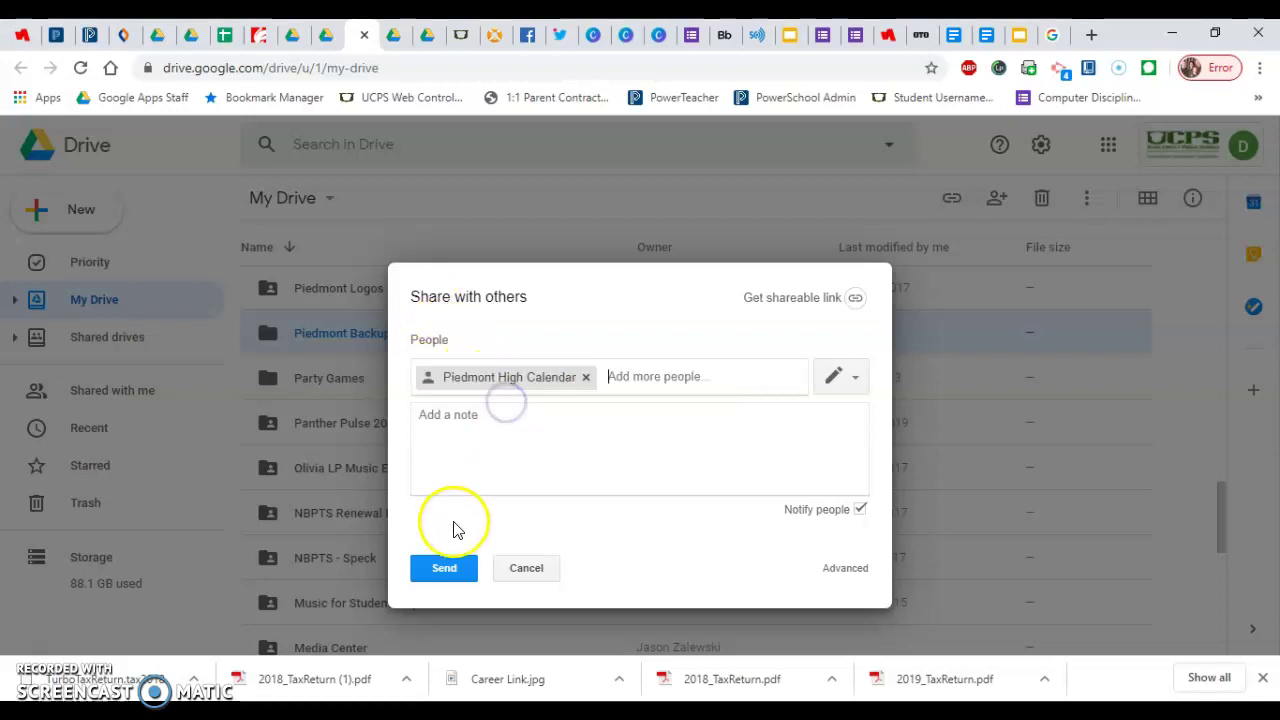
click(444, 570)
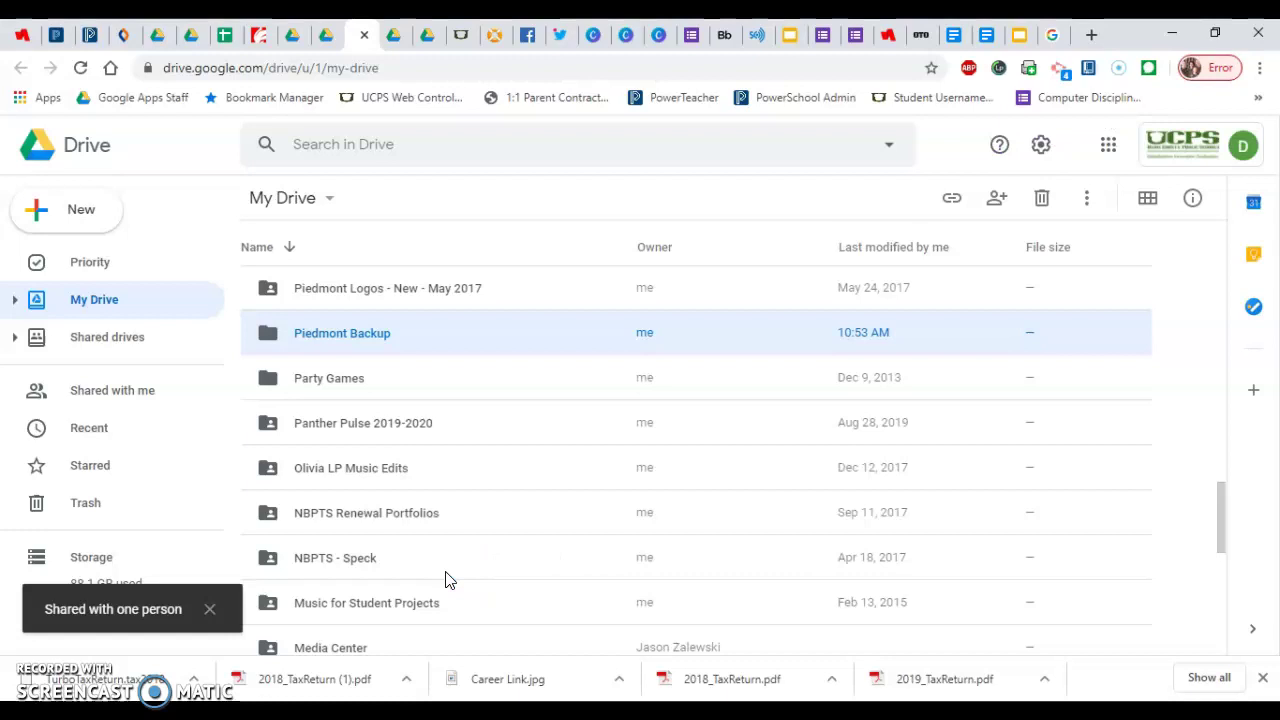
In the second account's Incognito window, find 'Piedmont Backup' under Shared with me, then view the empty My Drive.
click(447, 580)
mouse_move(714, 708)
click(791, 663)
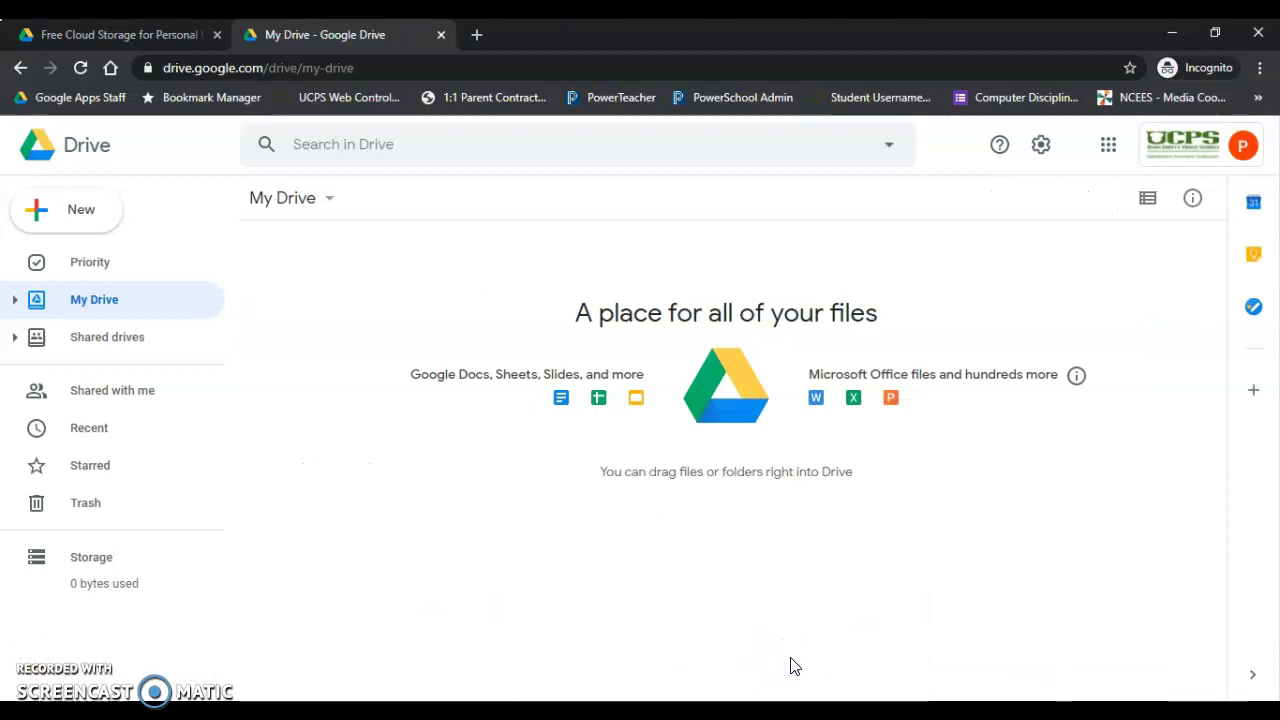
click(123, 389)
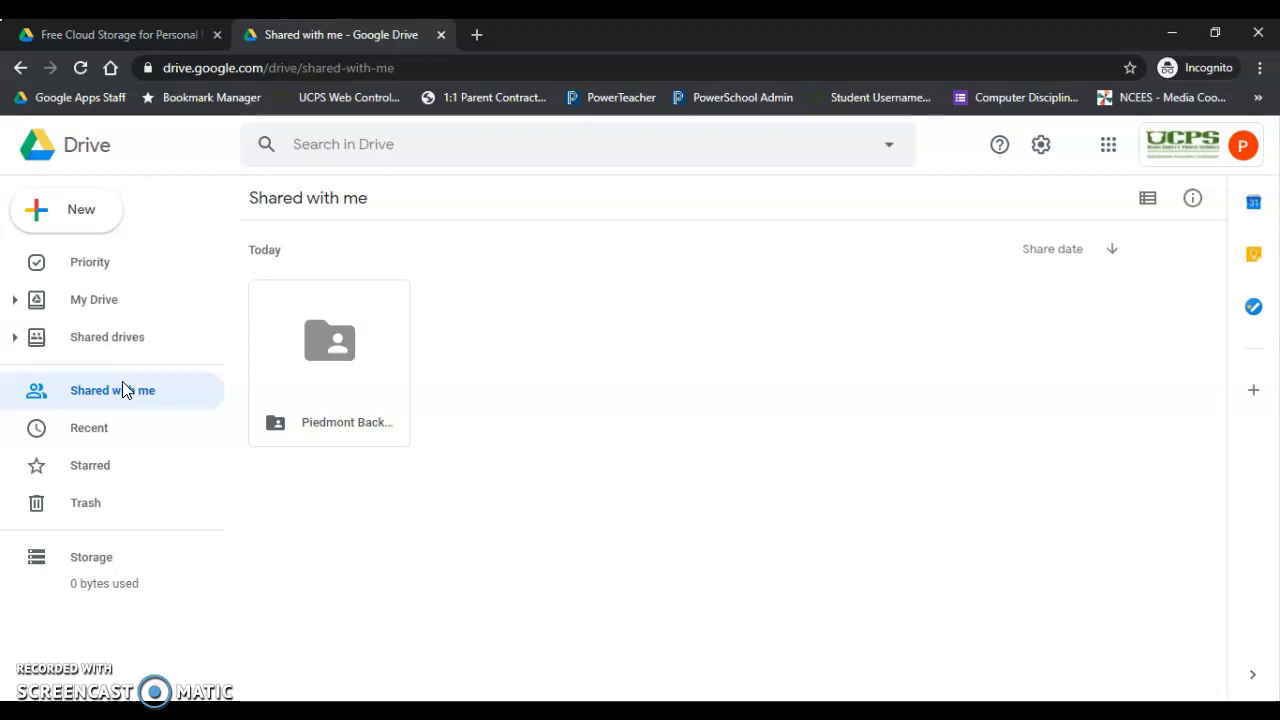
click(95, 303)
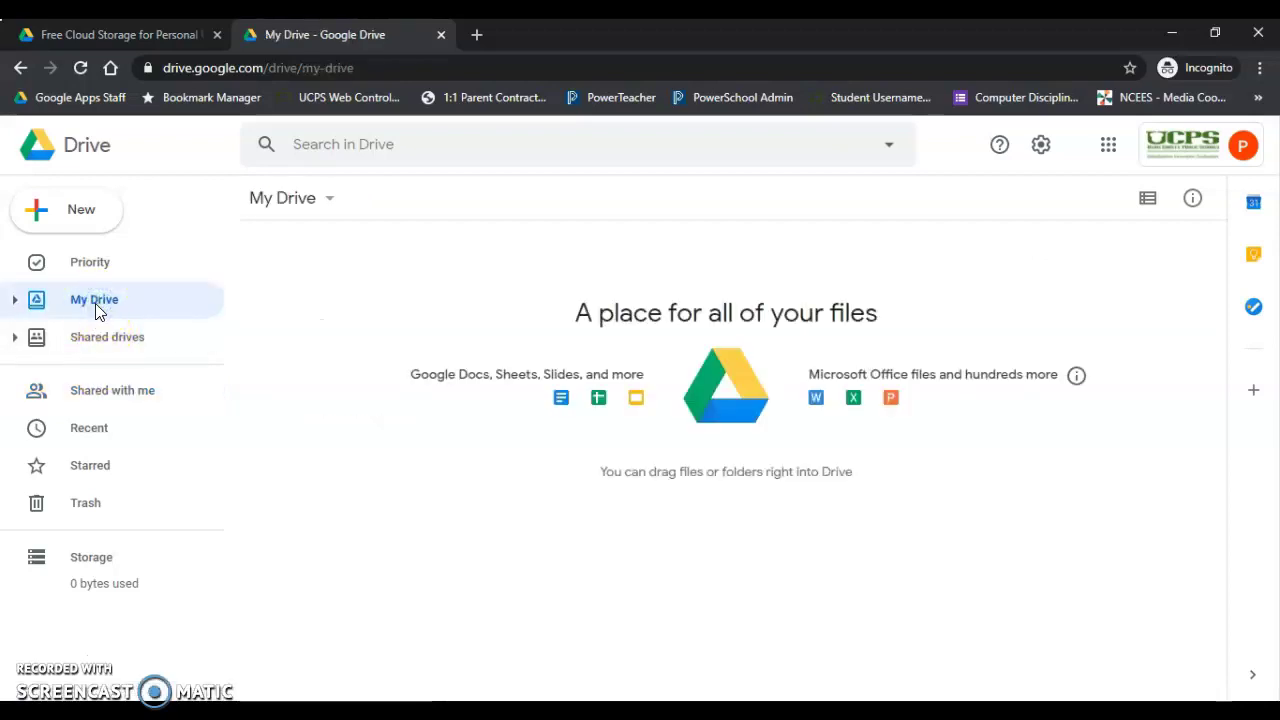
Create a 'Piedmont Backup' folder in the second account's My Drive.
click(37, 216)
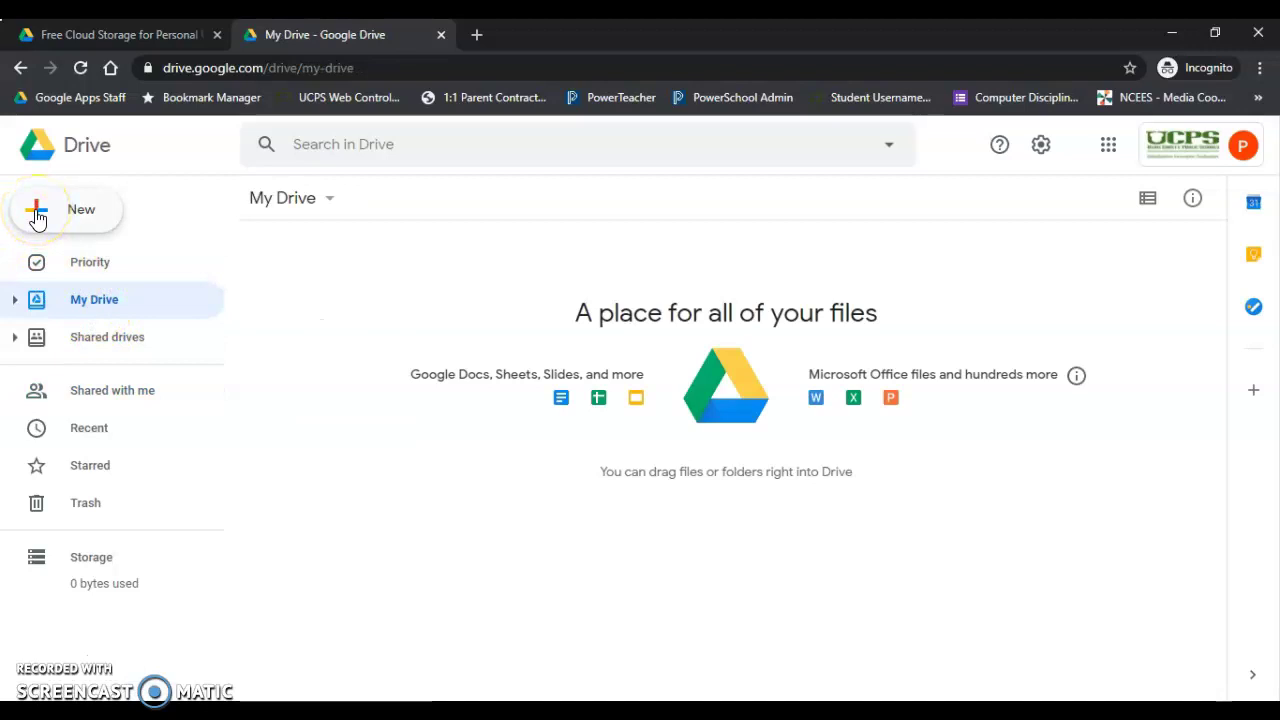
click(94, 217)
text(Piedmont Backup)
key(Return)
click(98, 306)
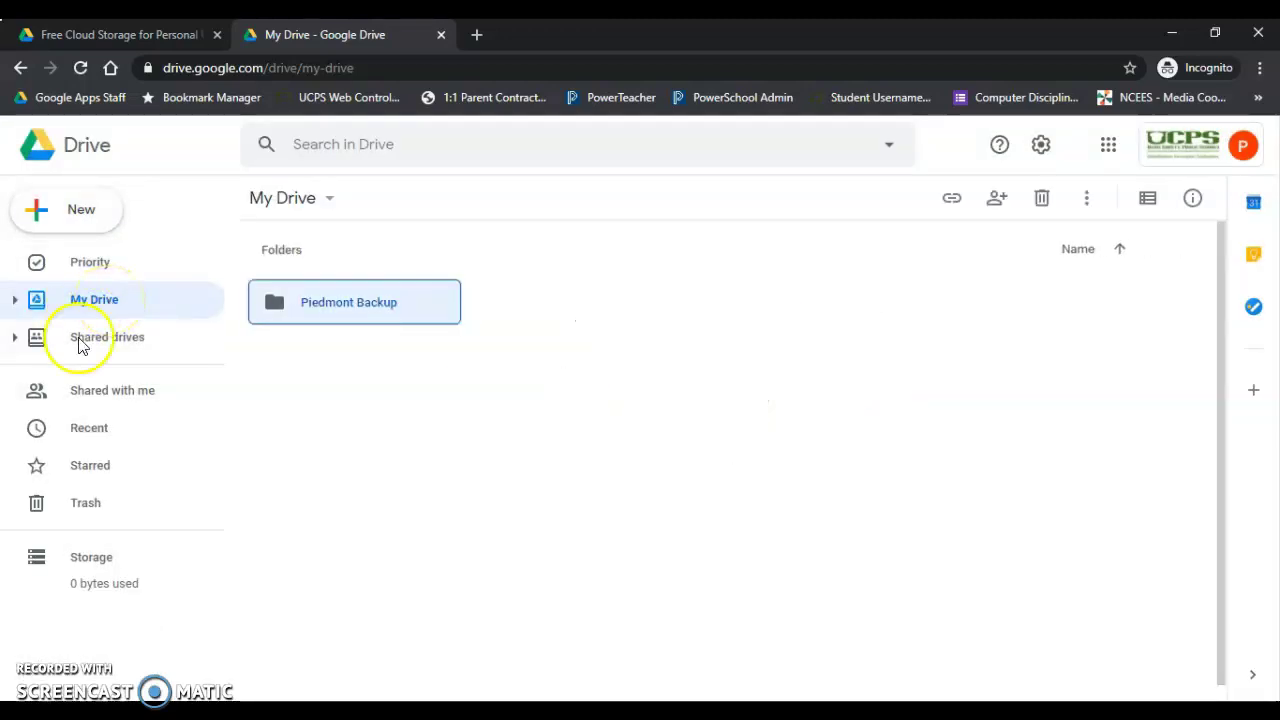
Move 'Piedmont High Forms - Originals' from the shared folder into My Drive > Piedmont Backup, accepting the access change.
click(143, 400)
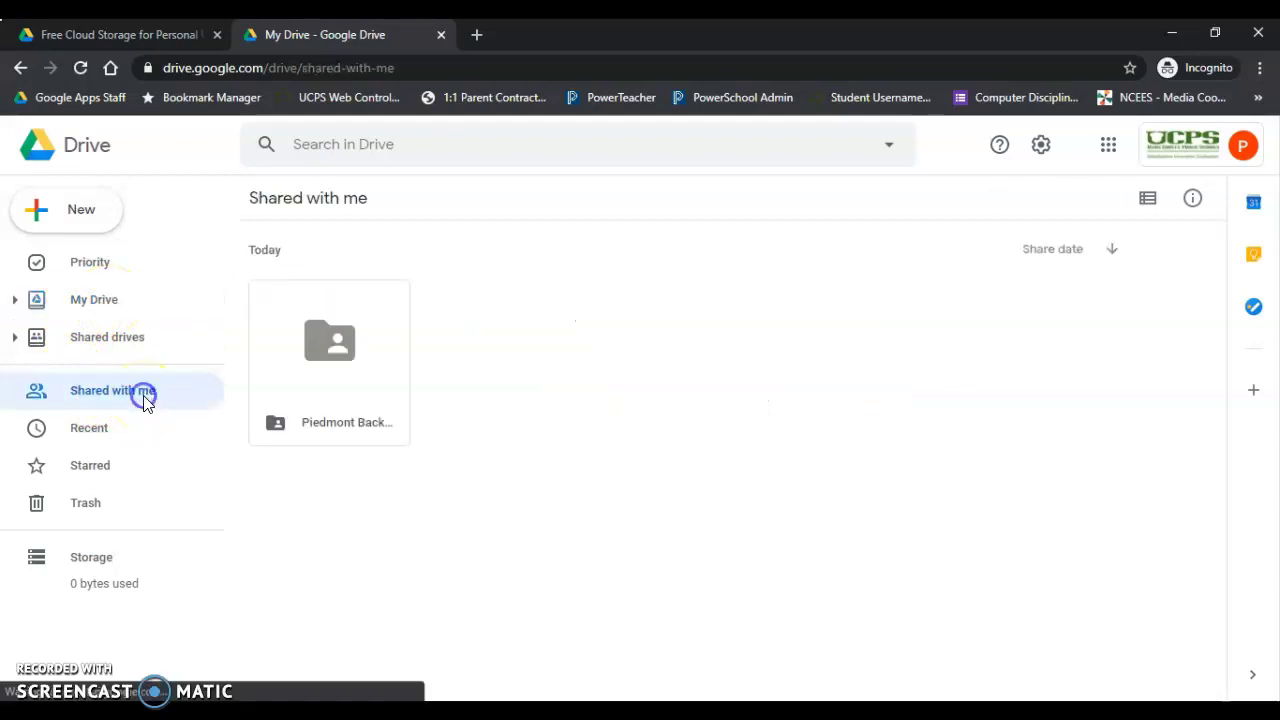
double_click(336, 348)
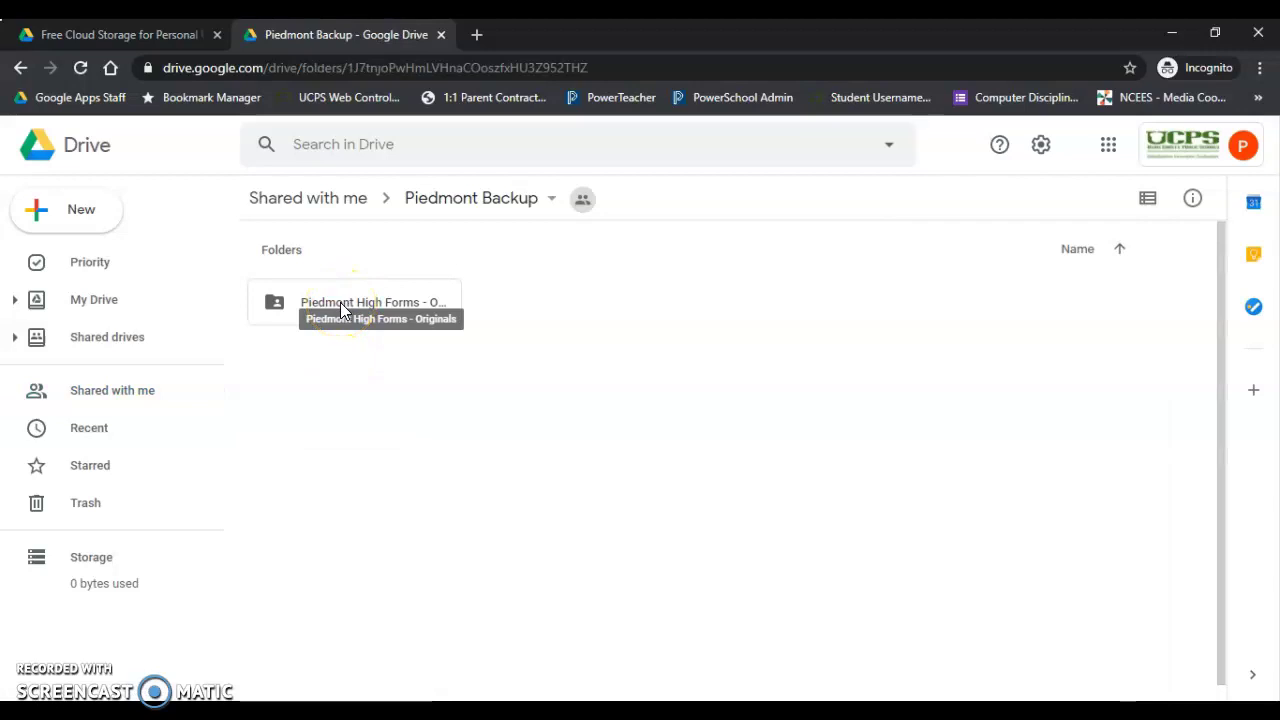
right_click(340, 310)
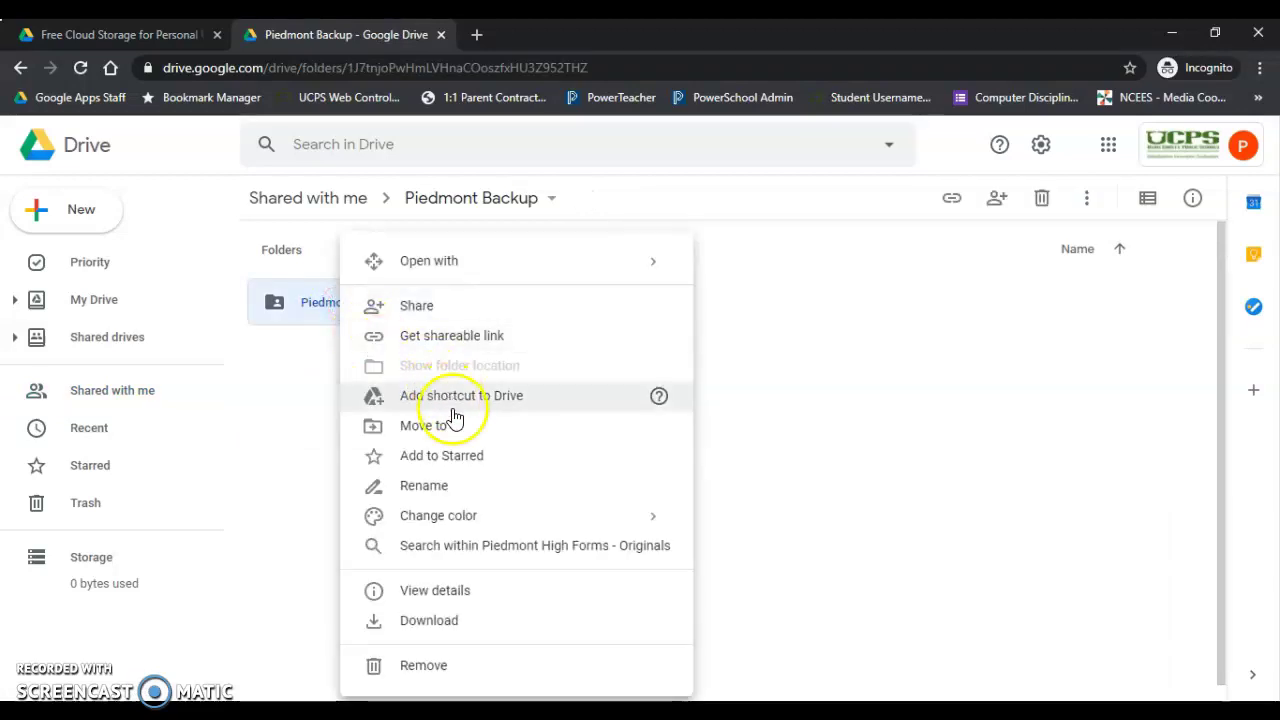
click(451, 436)
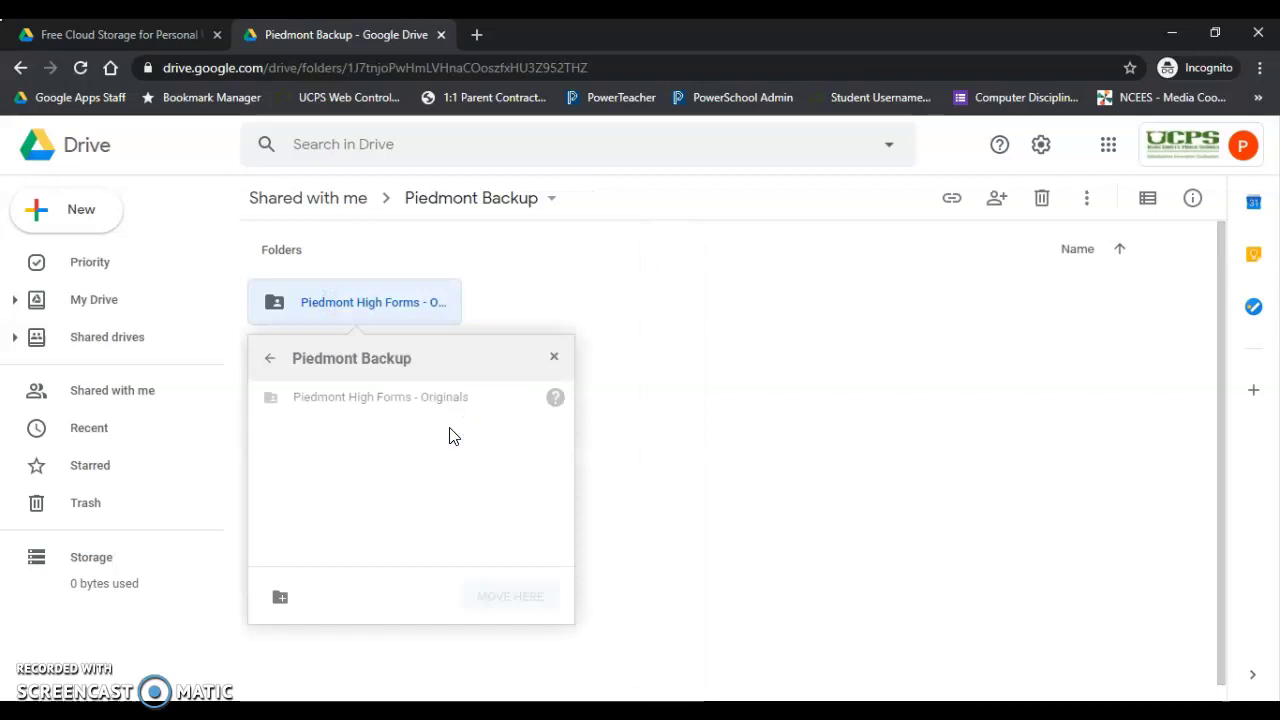
click(270, 358)
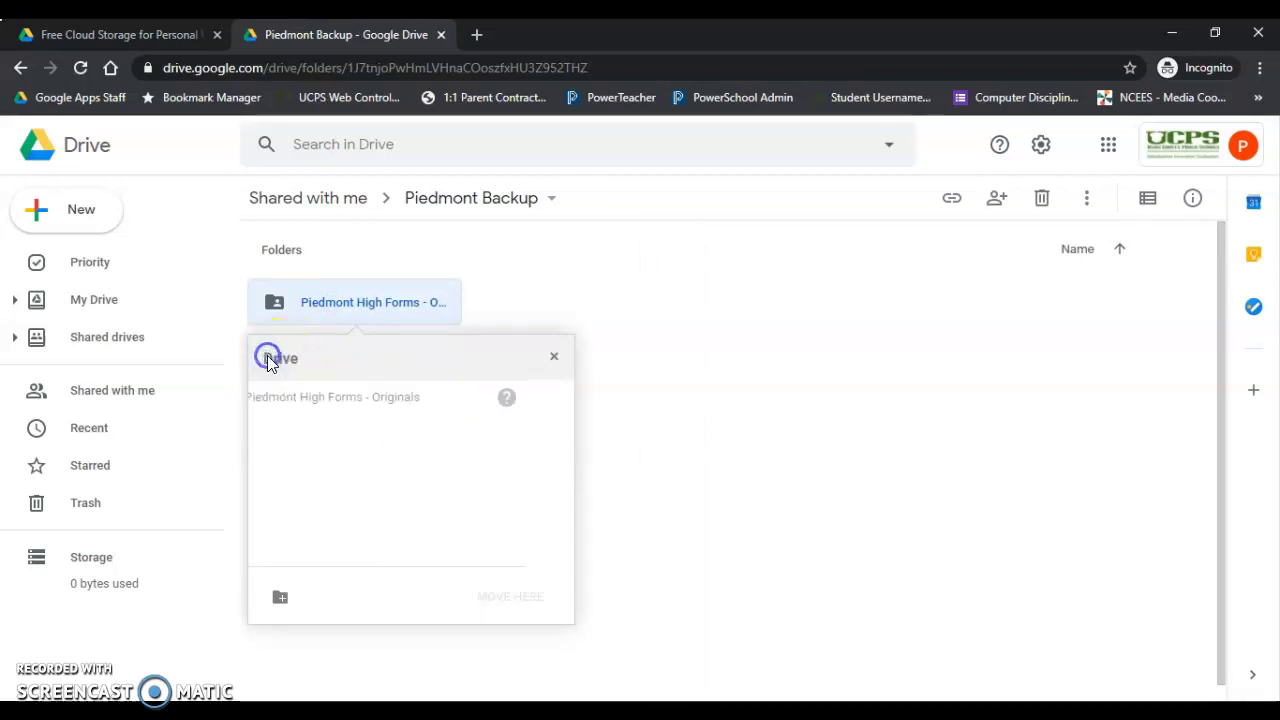
click(330, 398)
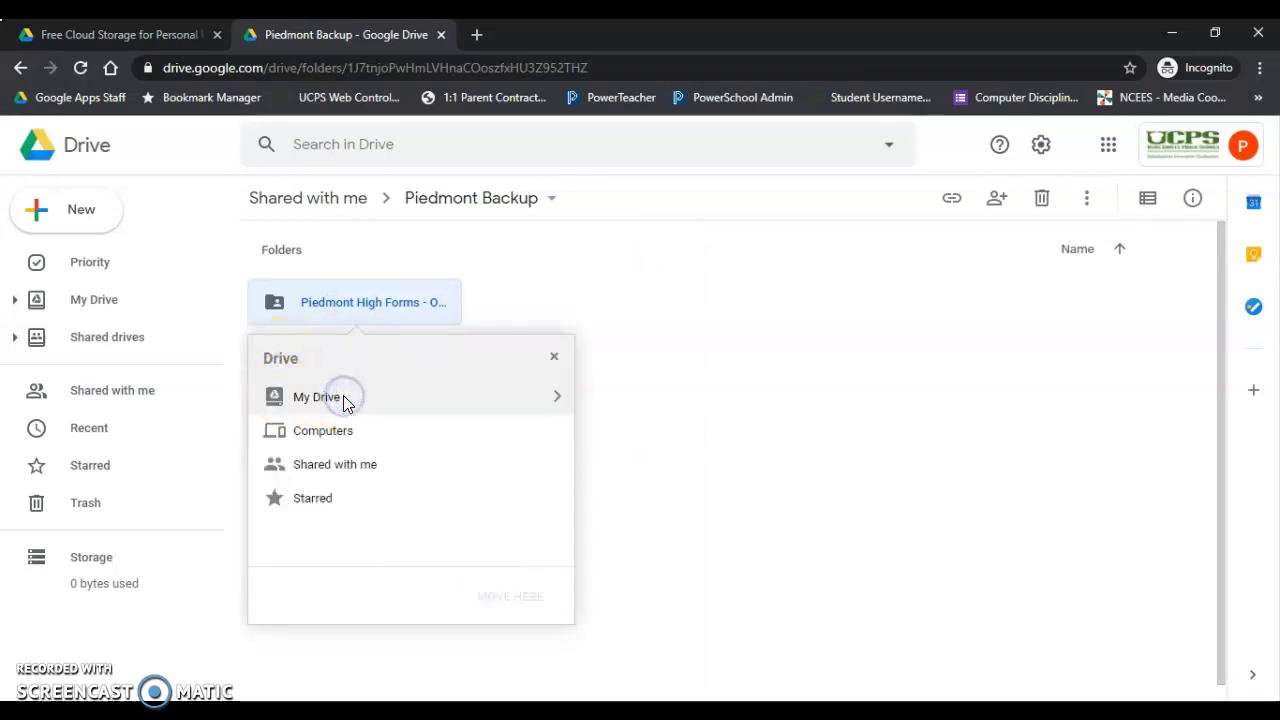
click(554, 402)
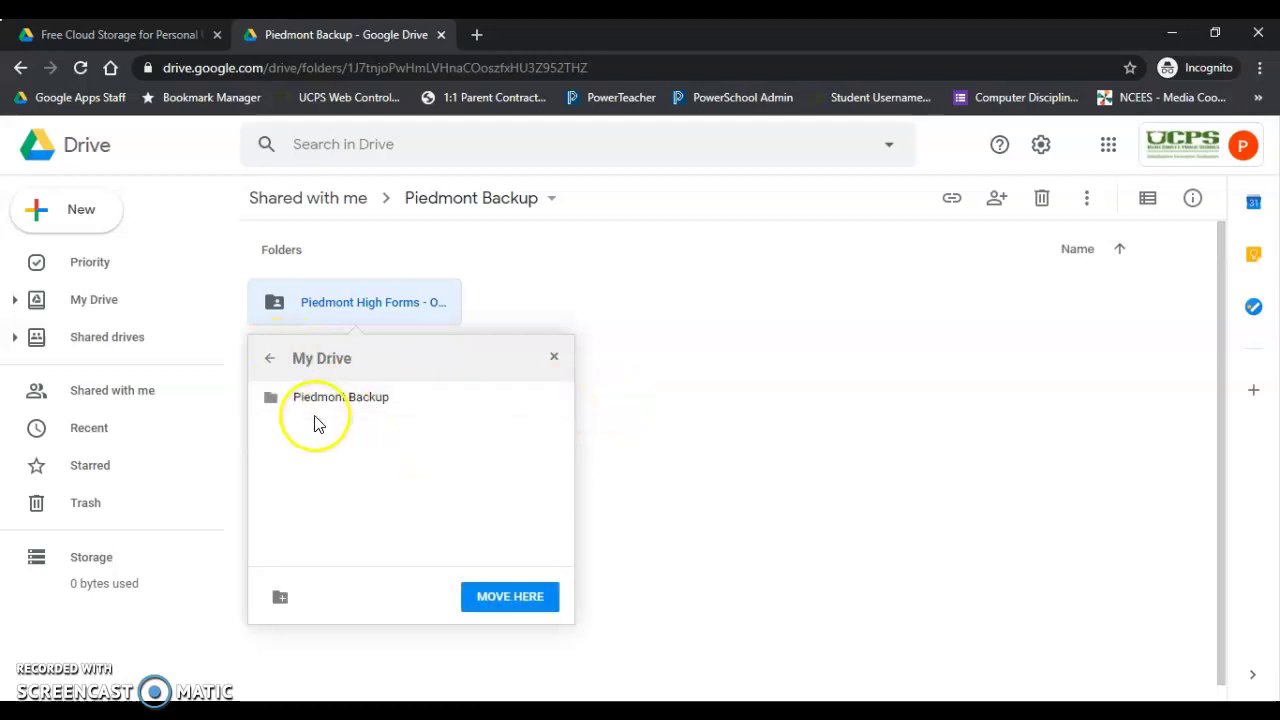
click(395, 400)
click(526, 596)
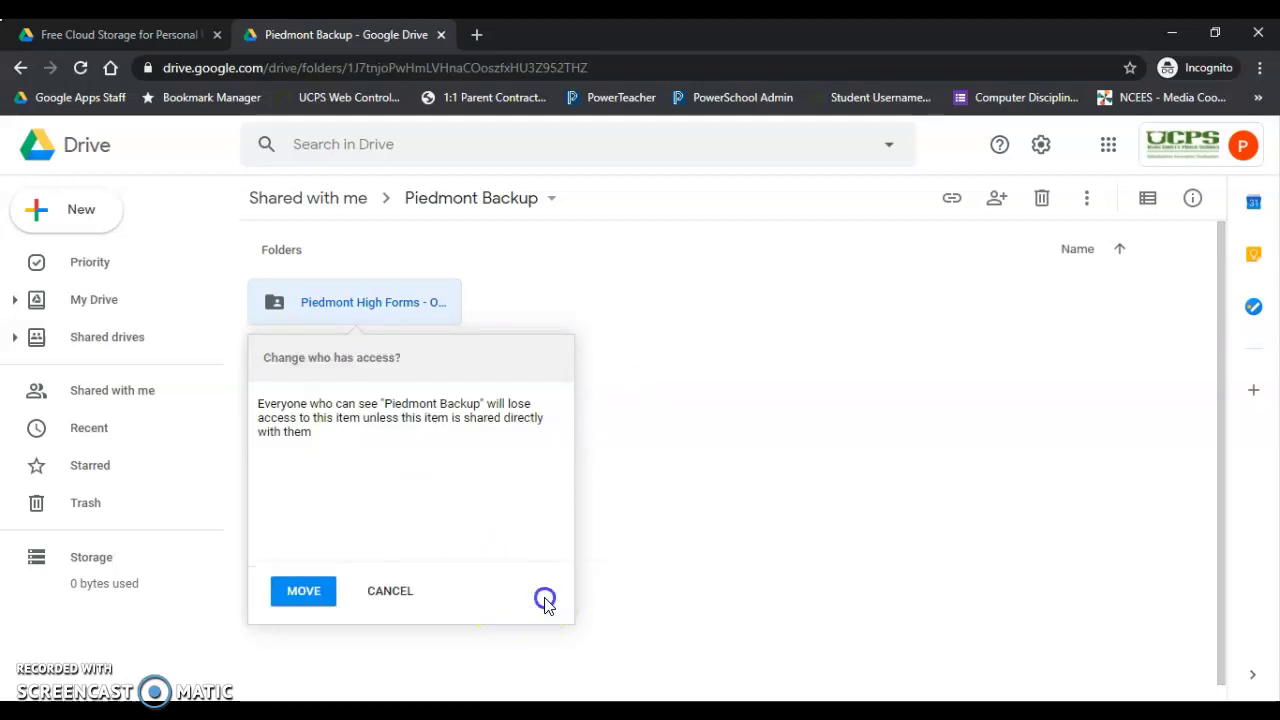
click(280, 590)
click(95, 300)
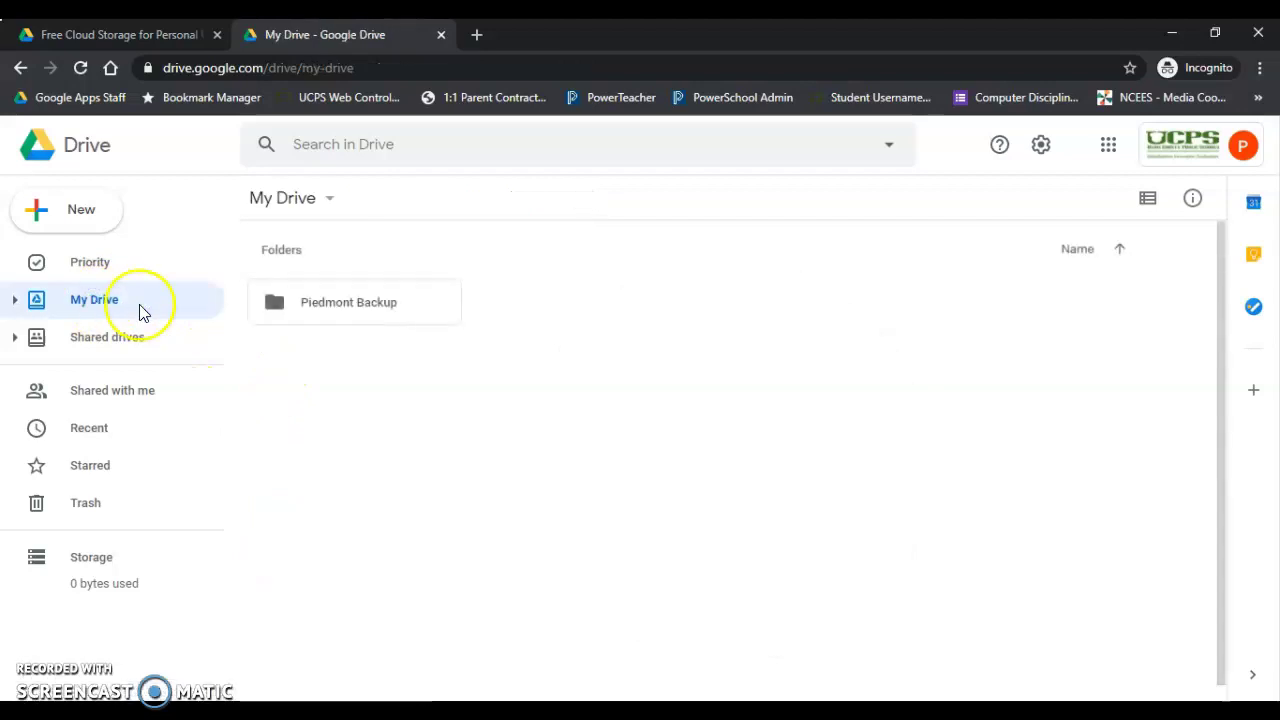
Open the second account's own 'Piedmont Backup' folder to see the forms folder inside.
click(280, 302)
double_click(280, 302)
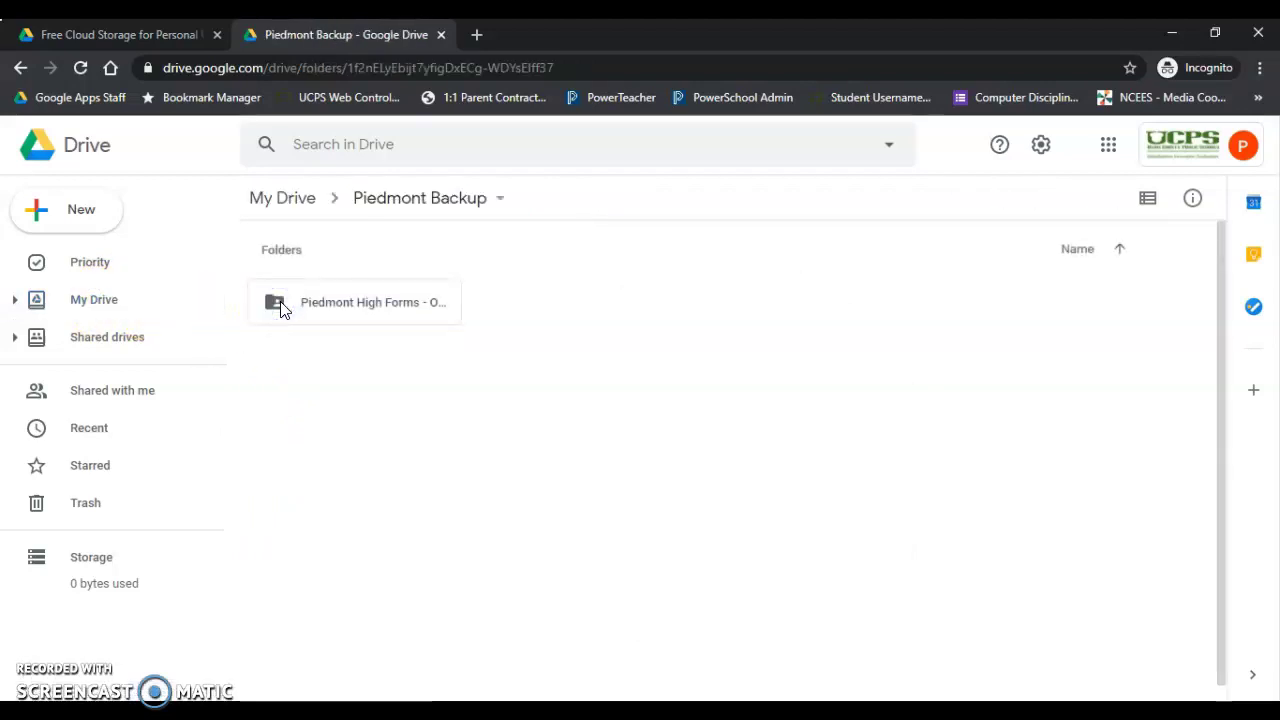